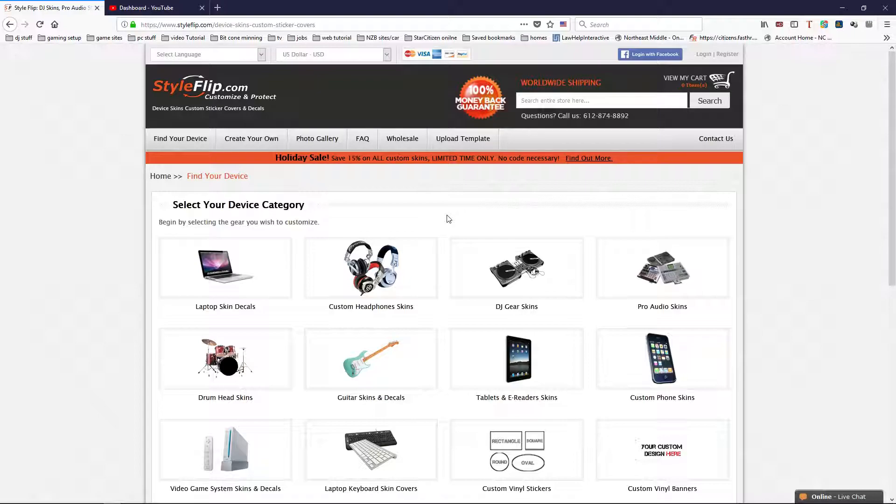
# Look through the device categories and search the store for "ddj sx2"
pyautogui.scroll(-4, 447, 220)
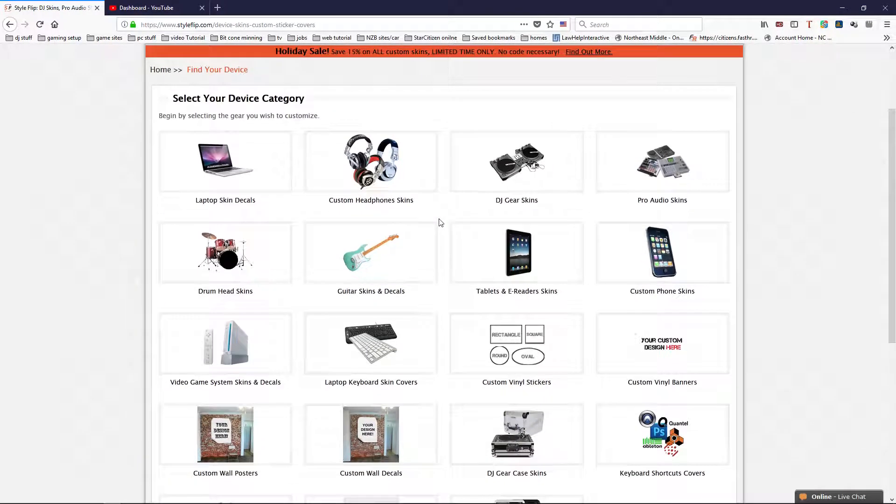
pyautogui.scroll(-3, 441, 222)
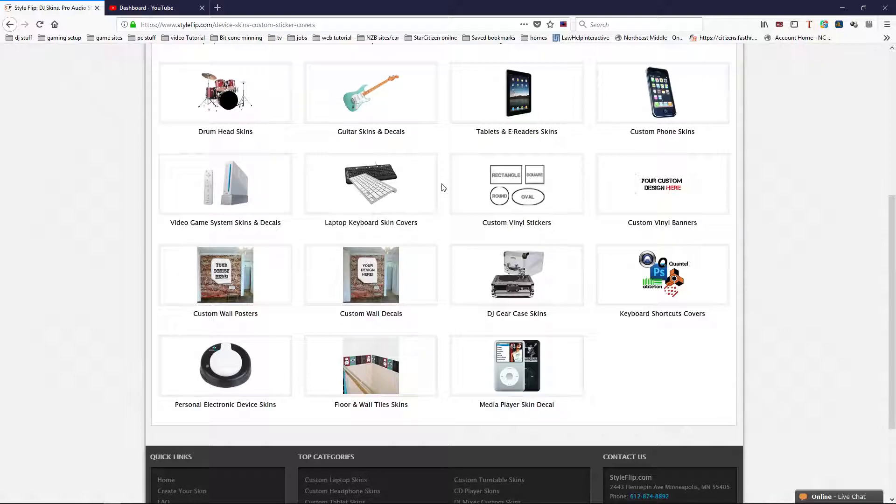
pyautogui.scroll(3, 443, 187)
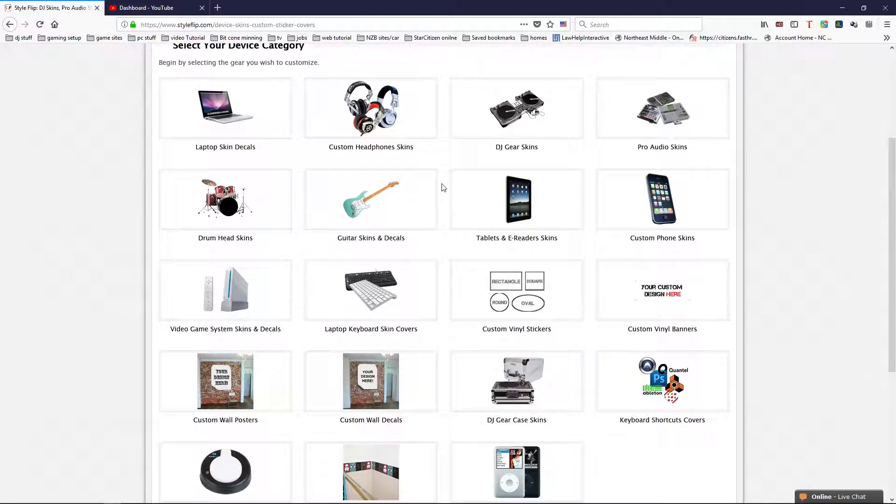
pyautogui.scroll(-1, 443, 187)
pyautogui.scroll(3, 444, 188)
pyautogui.scroll(1, 443, 188)
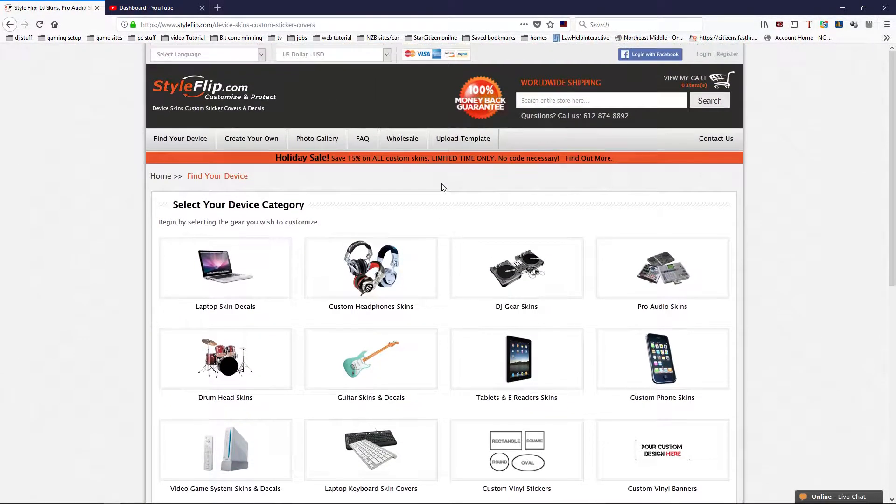
pyautogui.click(552, 103)
pyautogui.write('ddj sx2')
pyautogui.click(708, 101)
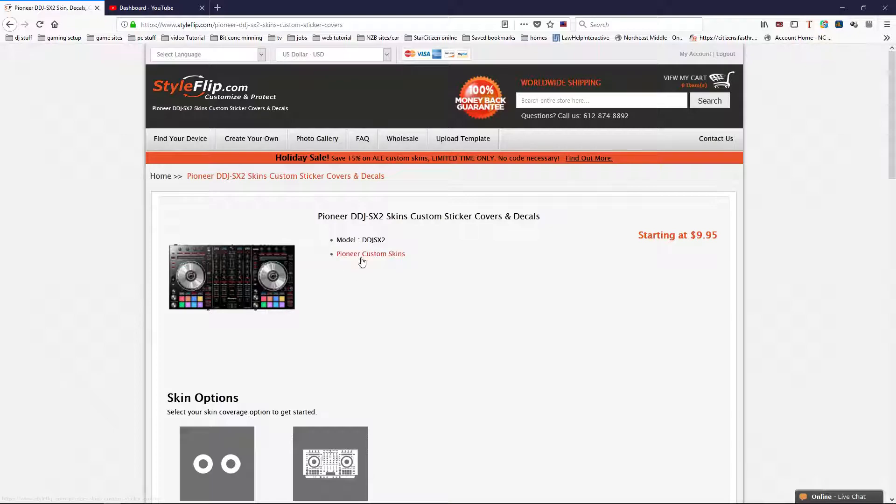
# Review the skin coverage options for the Pioneer DDJ-SX2 and open the holiday sale details
pyautogui.scroll(-3, 495, 266)
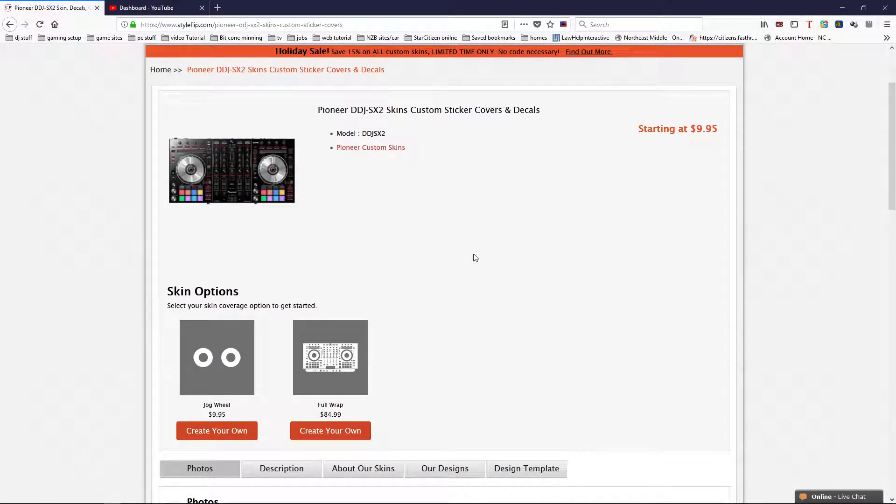
pyautogui.scroll(-1, 483, 262)
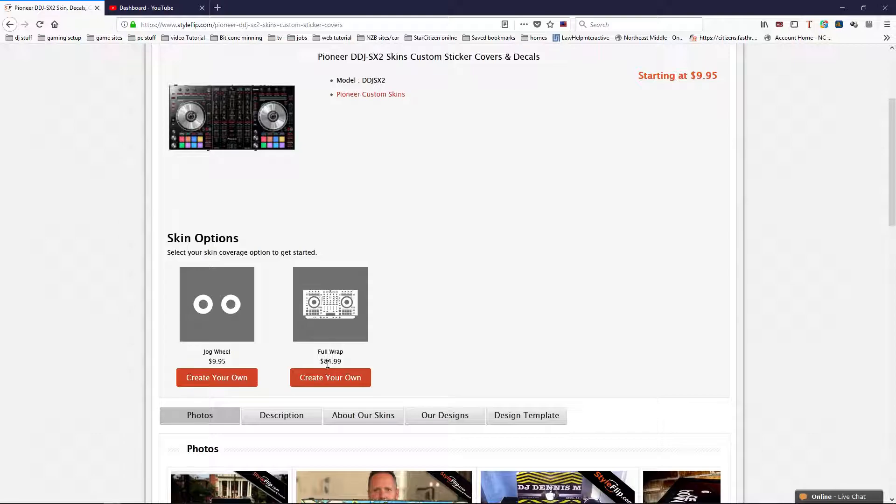
pyautogui.scroll(1, 489, 282)
pyautogui.scroll(3, 487, 282)
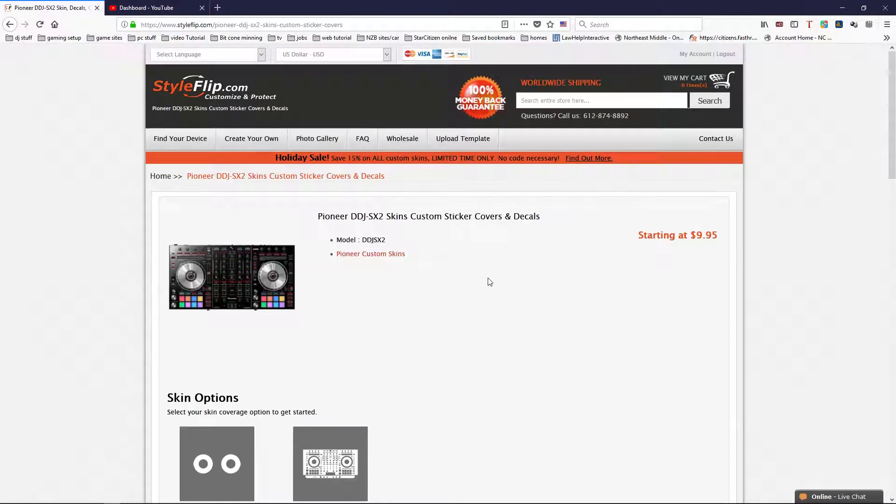
pyautogui.click(591, 159)
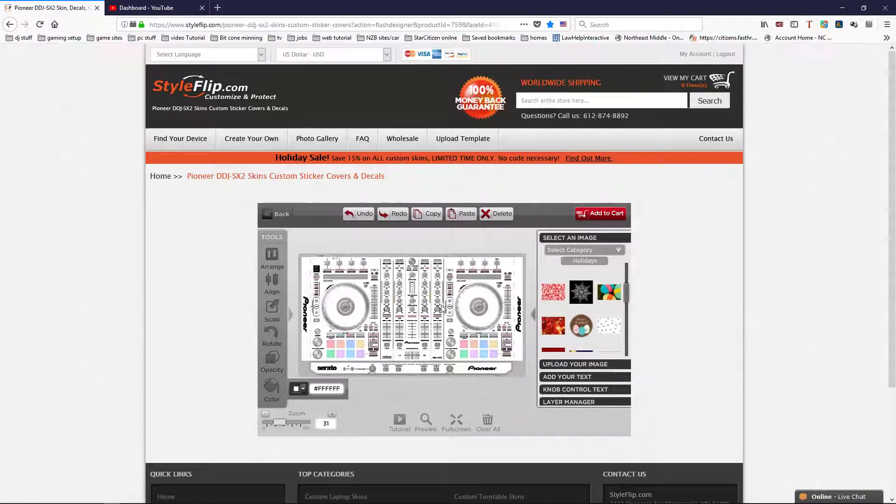
# Upload the image bajanlogo2.jpg from the +Mature Vibes folder into the skin design
pyautogui.click(575, 367)
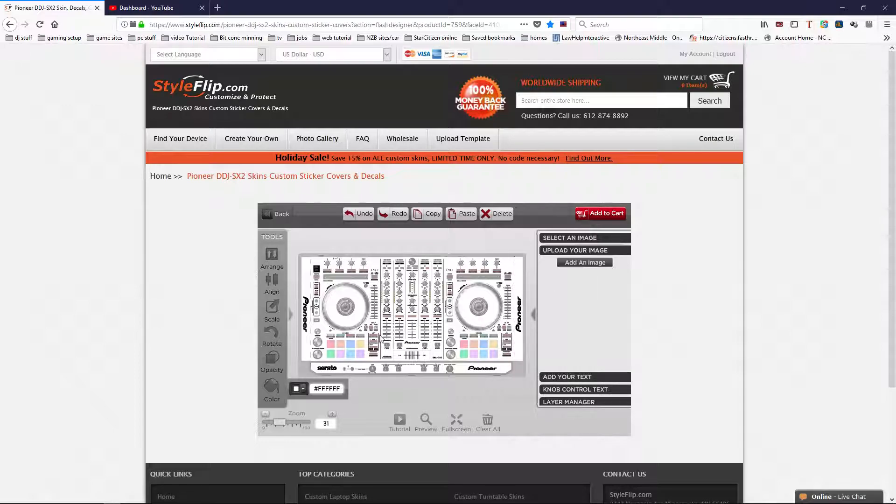
pyautogui.click(587, 262)
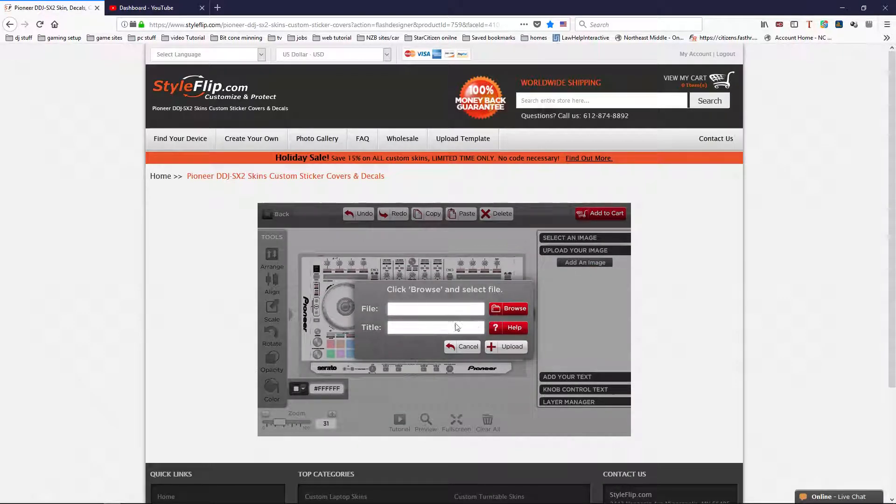
pyautogui.click(515, 309)
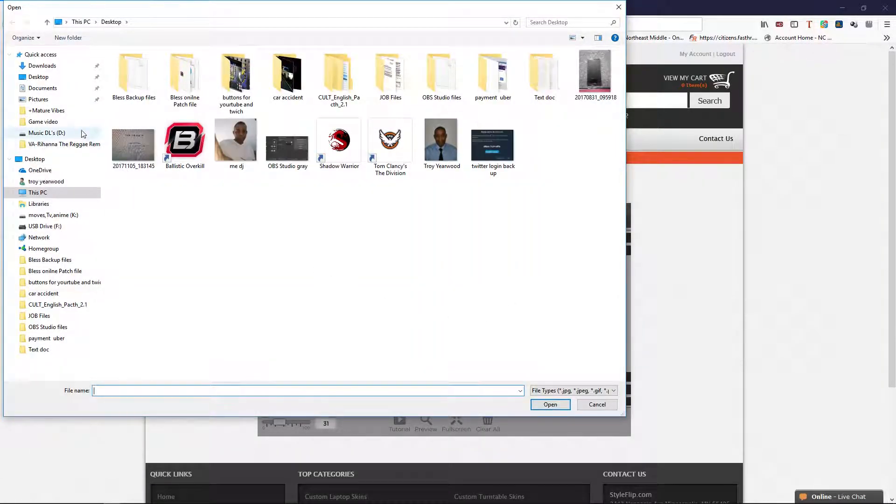
pyautogui.click(63, 112)
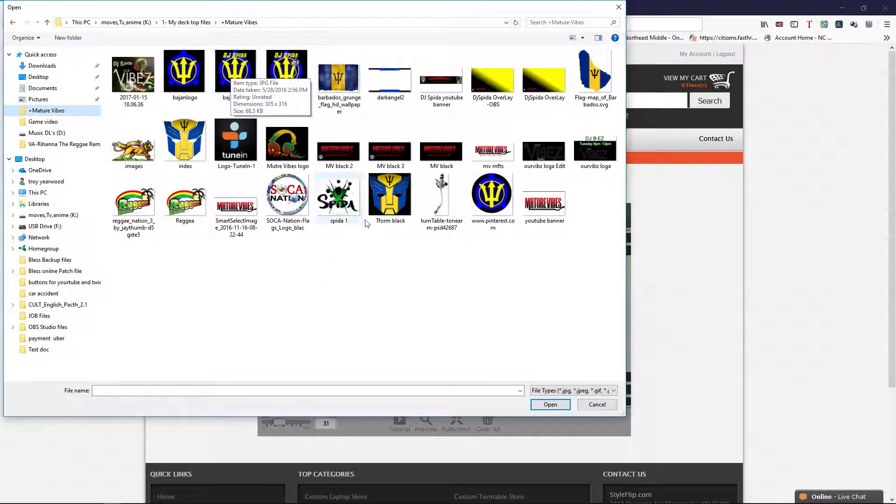
pyautogui.click(290, 200)
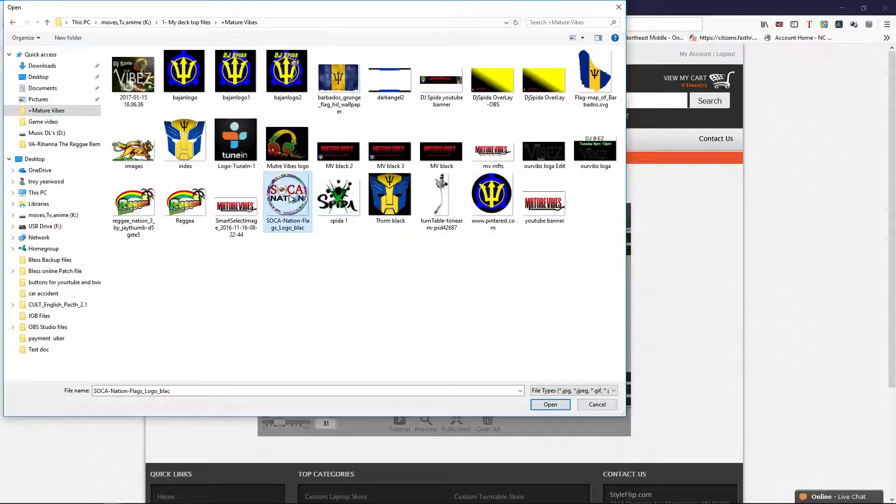
pyautogui.click(558, 406)
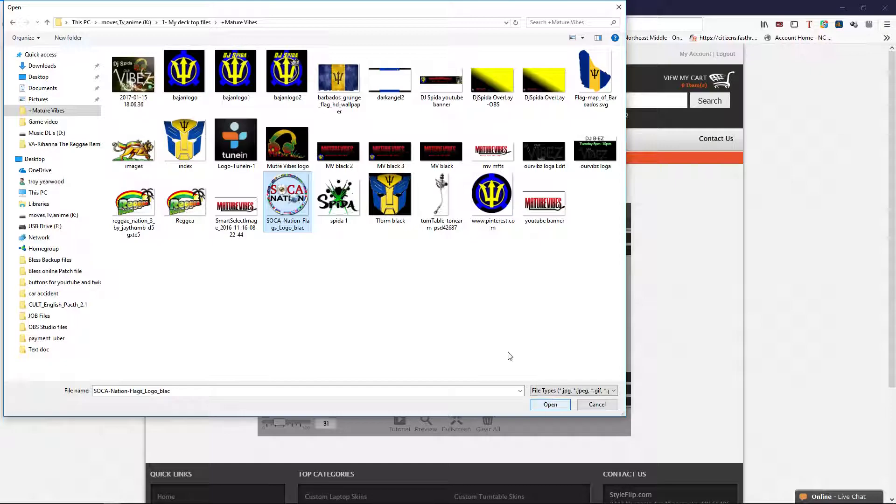
pyautogui.click(287, 75)
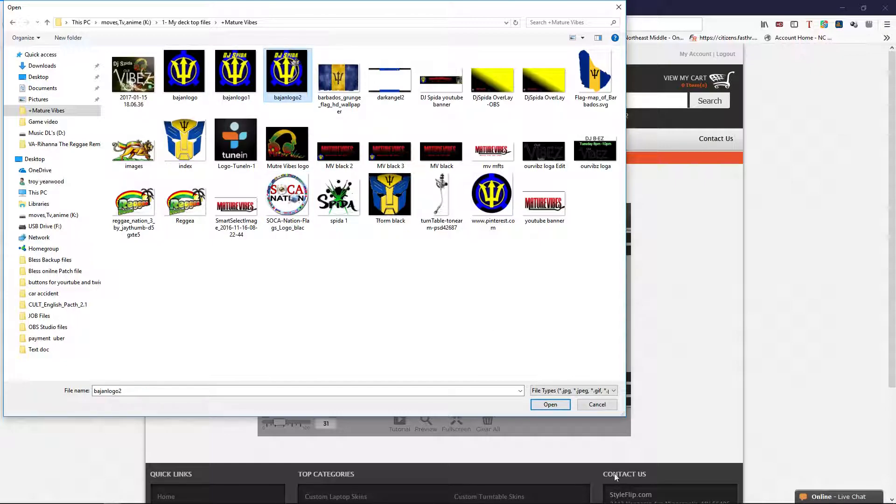
pyautogui.click(558, 404)
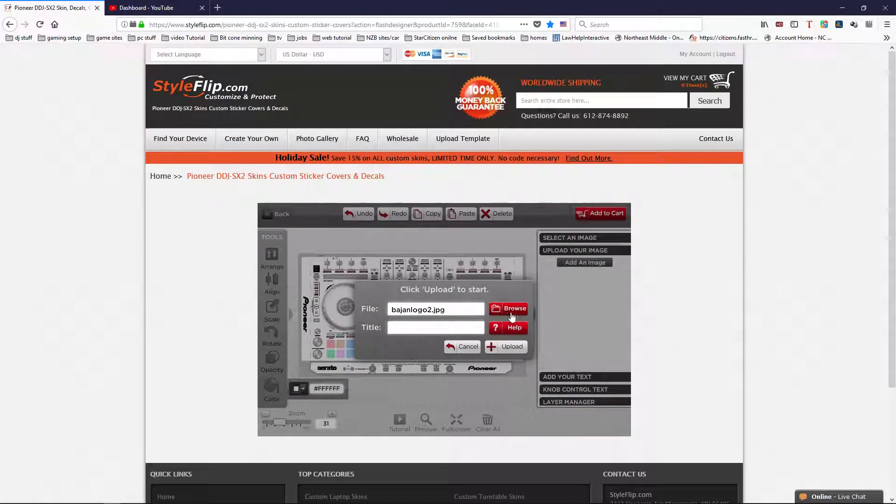
pyautogui.click(511, 356)
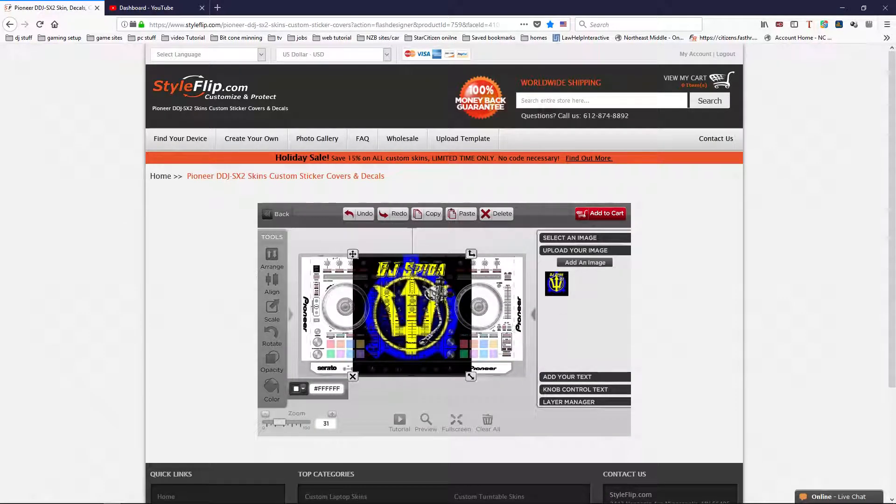
# Move the uploaded logo onto the controller's right jog wheel, scaling it down to fit inside the wheel and centring it
pyautogui.moveTo(416, 310); pyautogui.dragTo(478, 306)
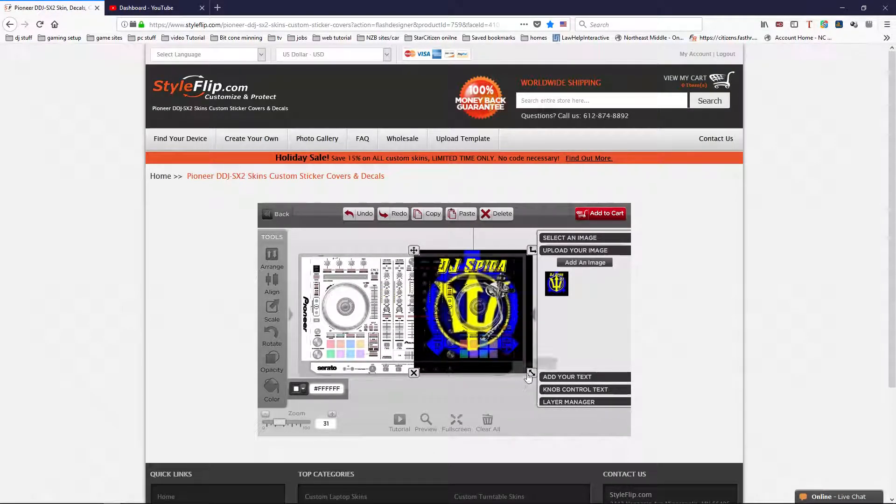
pyautogui.moveTo(531, 372); pyautogui.dragTo(496, 335)
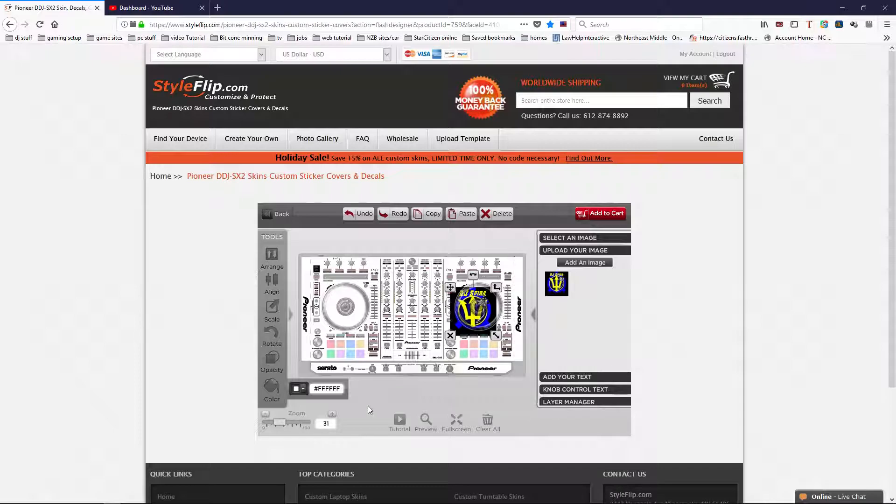
pyautogui.moveTo(285, 425); pyautogui.dragTo(296, 424)
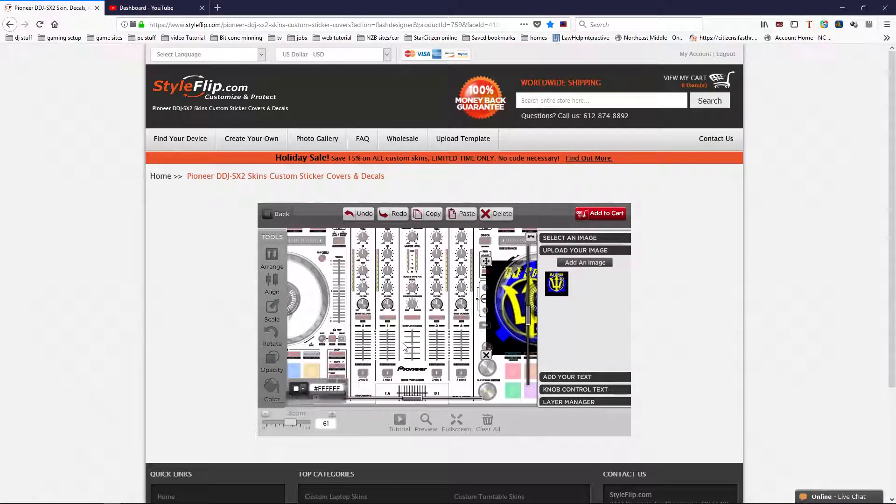
pyautogui.moveTo(412, 398); pyautogui.dragTo(461, 396)
pyautogui.moveTo(459, 296); pyautogui.dragTo(471, 293)
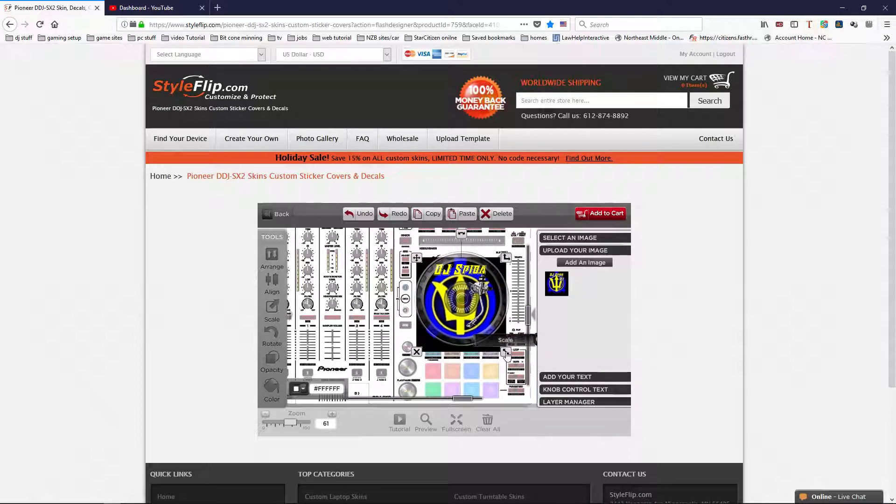
pyautogui.moveTo(506, 353); pyautogui.dragTo(499, 343)
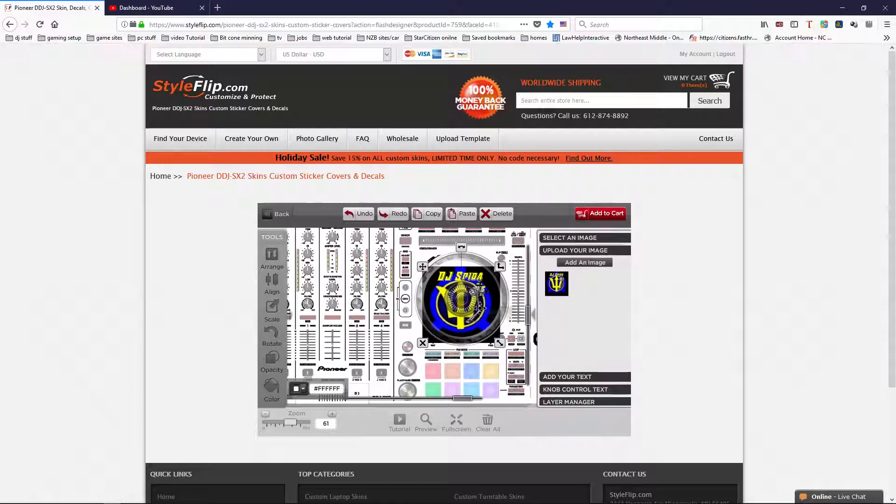
pyautogui.moveTo(466, 302); pyautogui.dragTo(466, 302)
pyautogui.moveTo(466, 299); pyautogui.dragTo(469, 297)
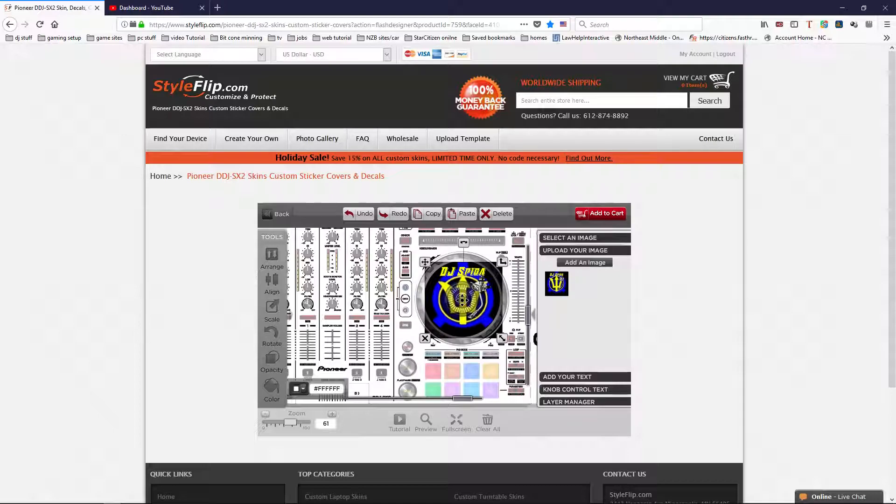
pyautogui.moveTo(462, 299); pyautogui.dragTo(461, 300)
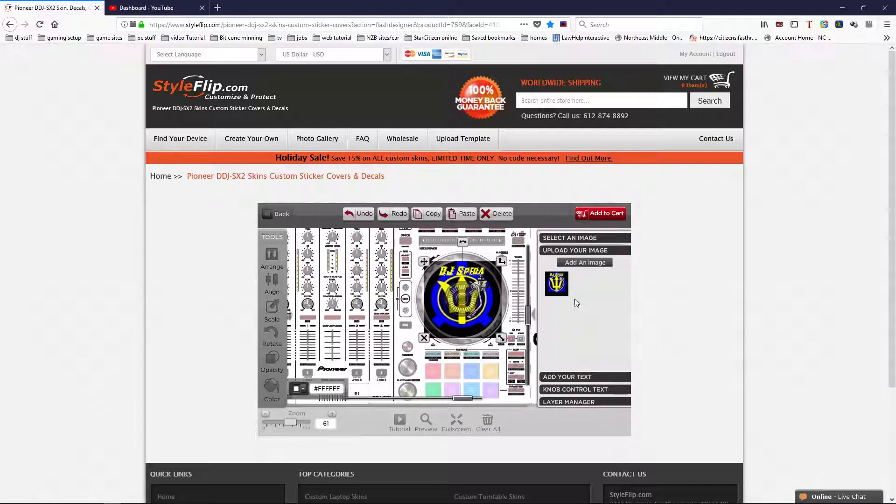
# Upload the banner image MV black 3.jpg into the skin design
pyautogui.click(591, 263)
pyautogui.click(511, 309)
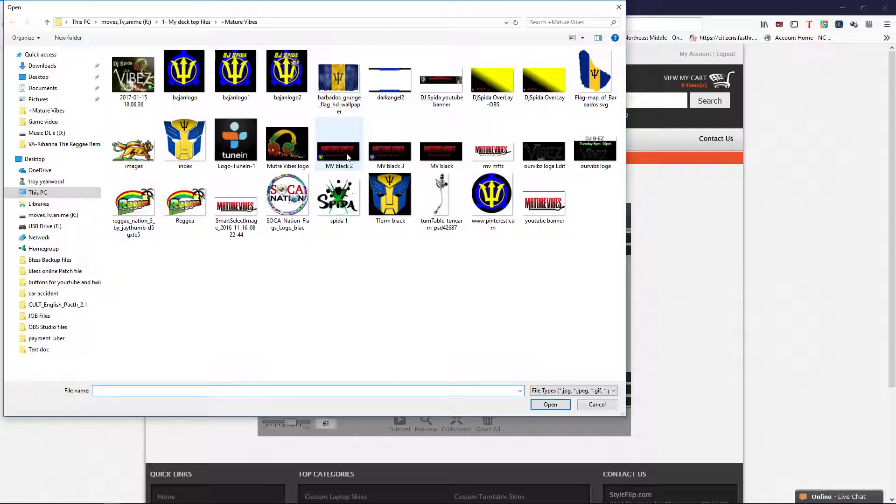
pyautogui.click(396, 159)
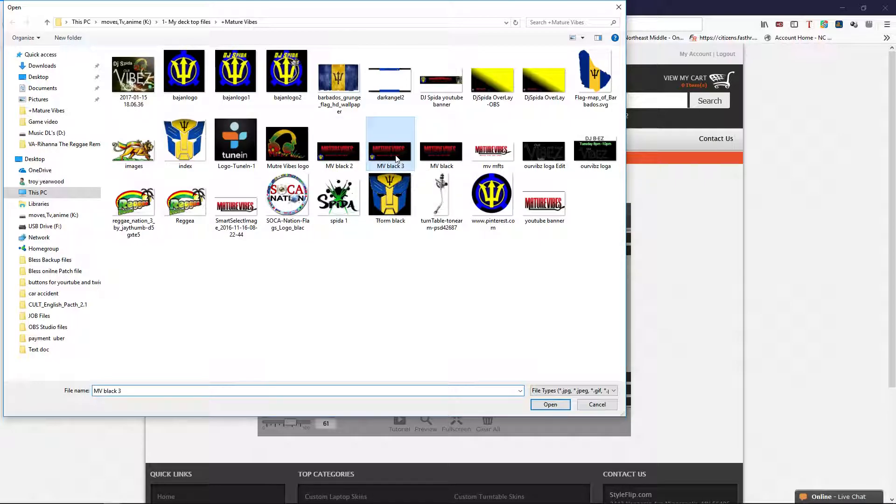
pyautogui.click(546, 406)
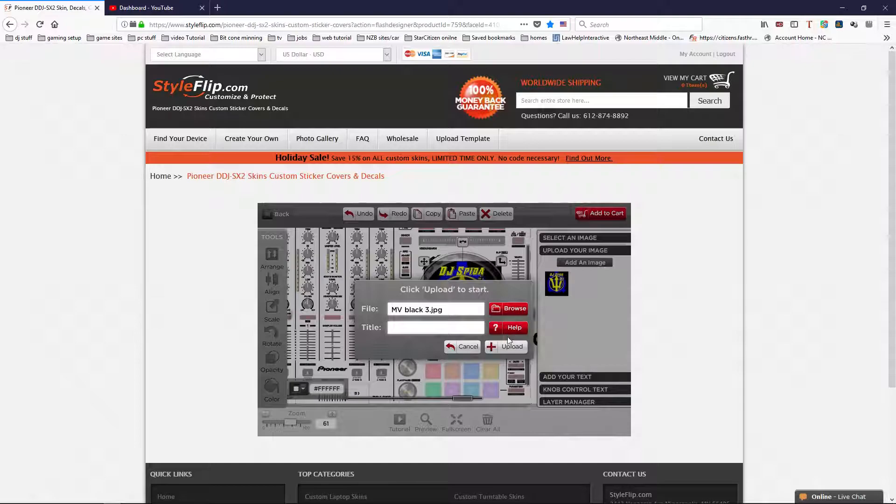
pyautogui.click(509, 351)
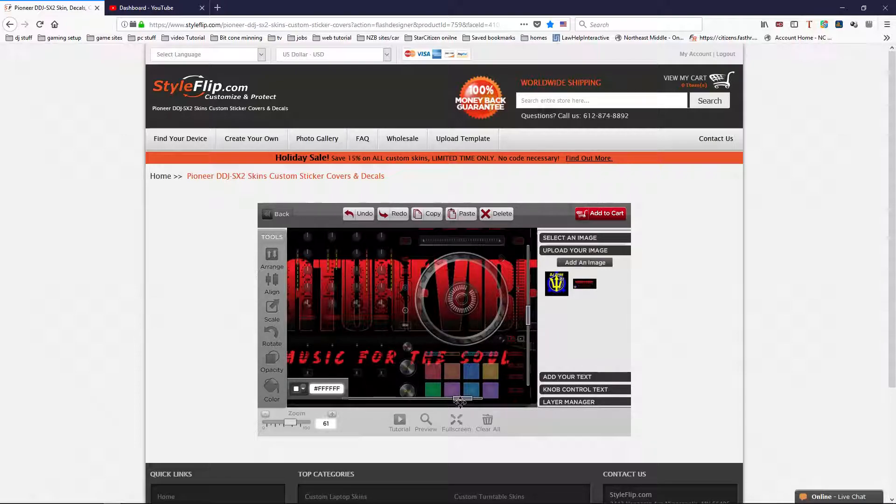
# Scale the Mature Vibes banner down slightly and align it with the upper-left area of the controller template
pyautogui.moveTo(461, 400); pyautogui.dragTo(420, 400)
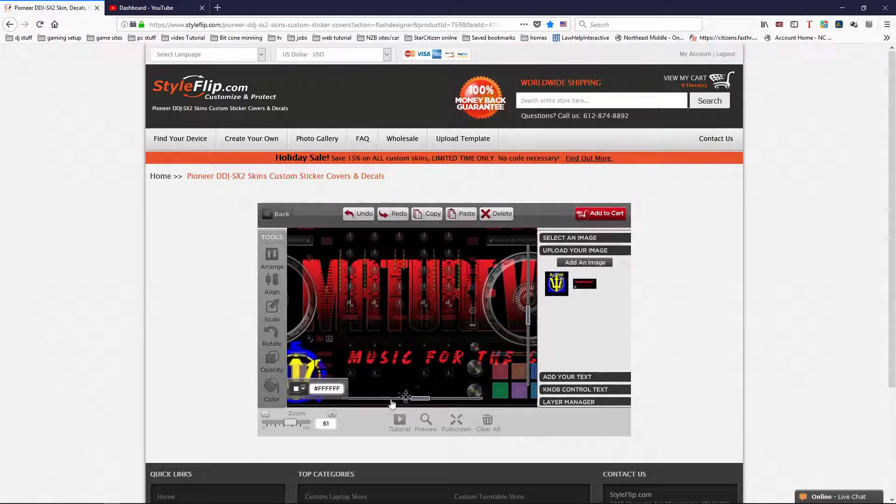
pyautogui.moveTo(291, 423); pyautogui.dragTo(285, 427)
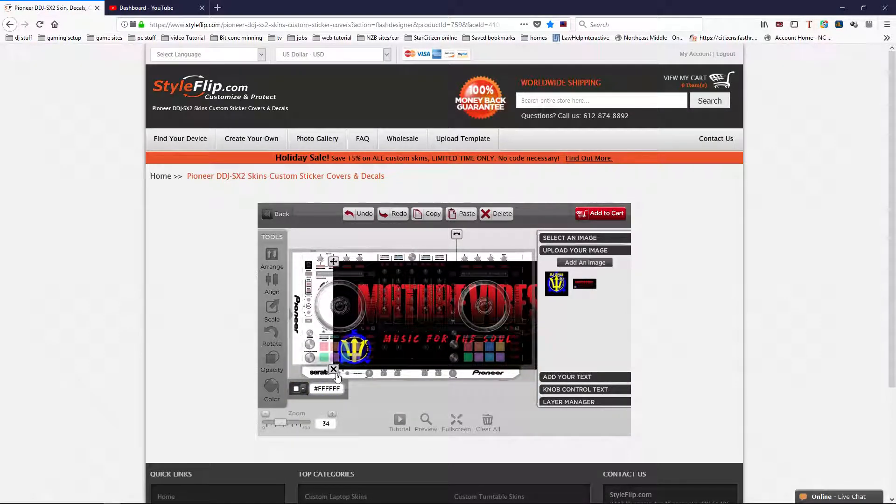
pyautogui.moveTo(438, 322); pyautogui.dragTo(397, 310)
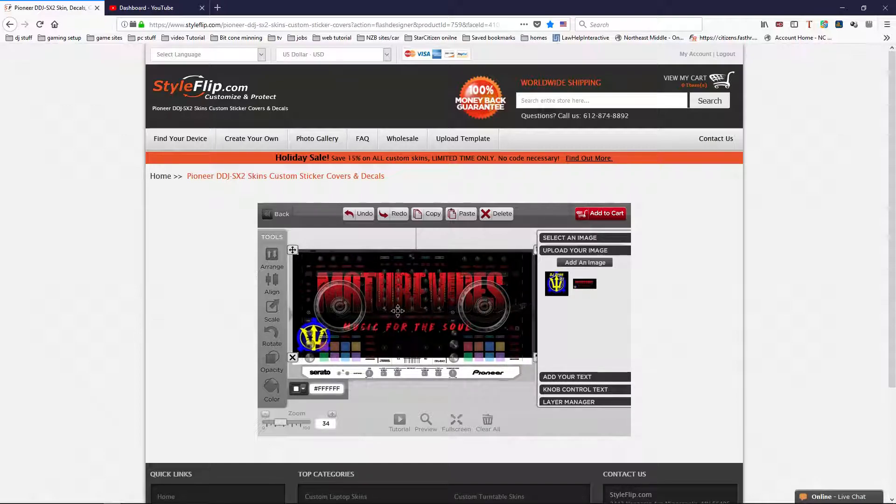
pyautogui.moveTo(467, 319); pyautogui.dragTo(455, 324)
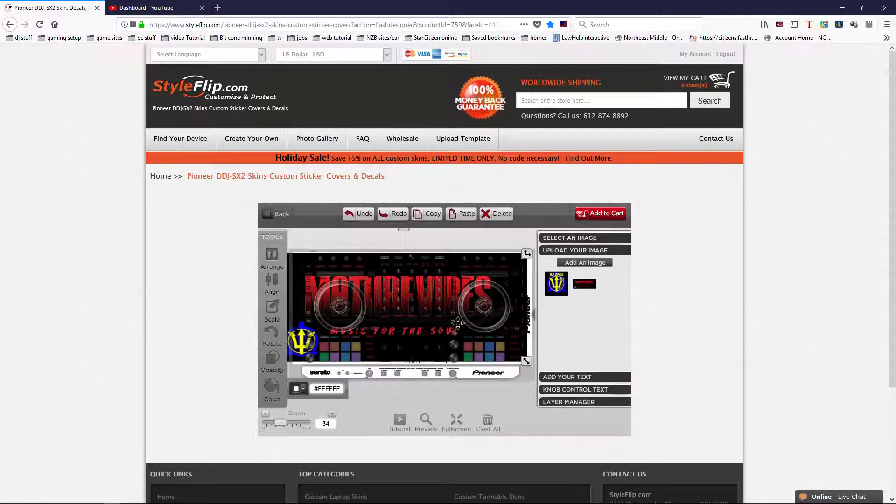
pyautogui.moveTo(525, 366); pyautogui.dragTo(508, 352)
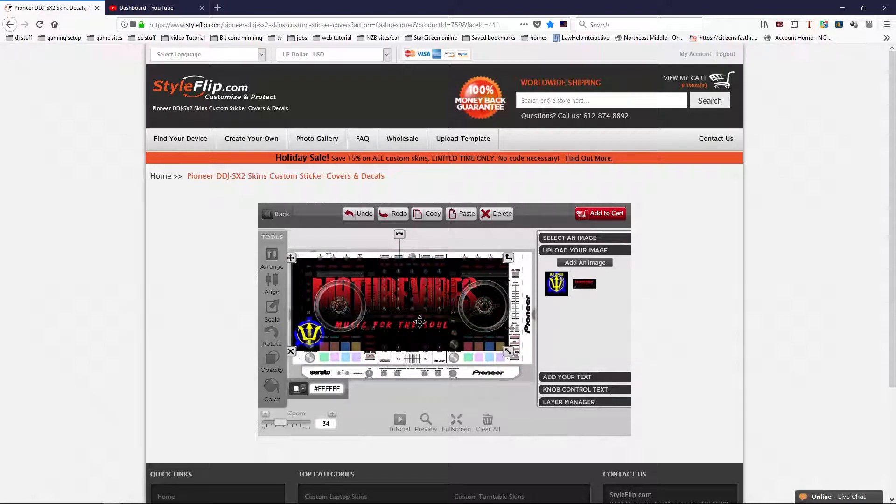
pyautogui.moveTo(420, 321); pyautogui.dragTo(417, 314)
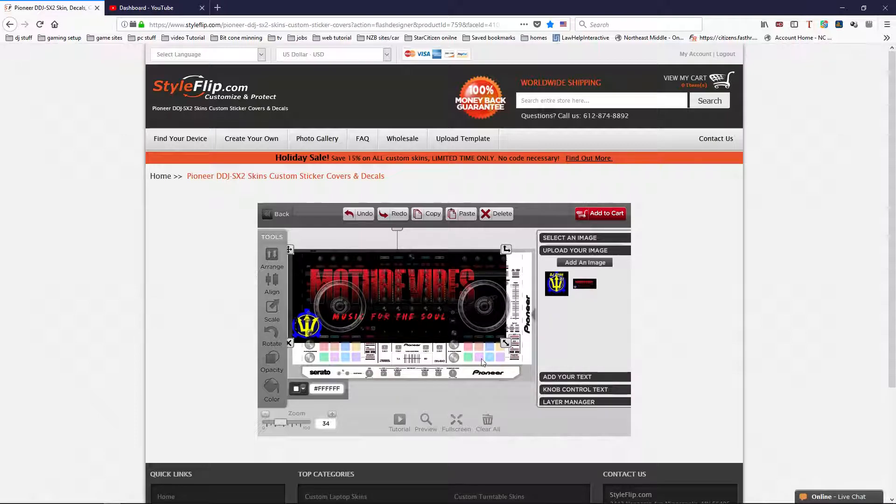
# Scale and position the Mature Vibes banner to cover the whole controller template, and move its layer below the logo
pyautogui.moveTo(509, 348)
pyautogui.mouseDown()
pyautogui.moveTo(519, 362)
pyautogui.moveTo(499, 346)
pyautogui.moveTo(503, 353)
pyautogui.mouseUp()
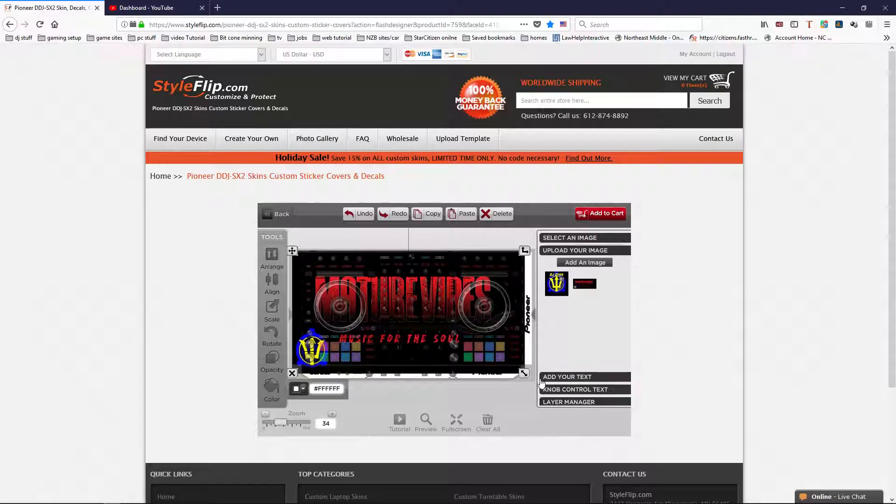
pyautogui.moveTo(524, 376); pyautogui.dragTo(529, 377)
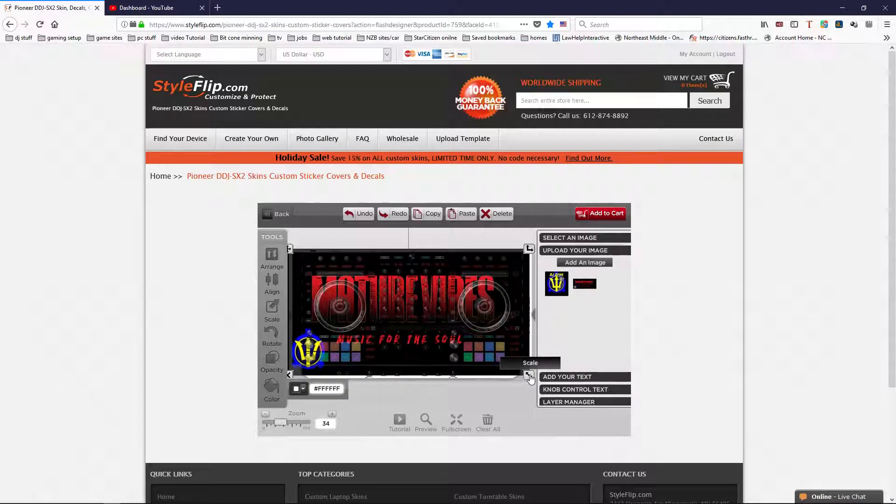
pyautogui.moveTo(491, 350); pyautogui.dragTo(495, 351)
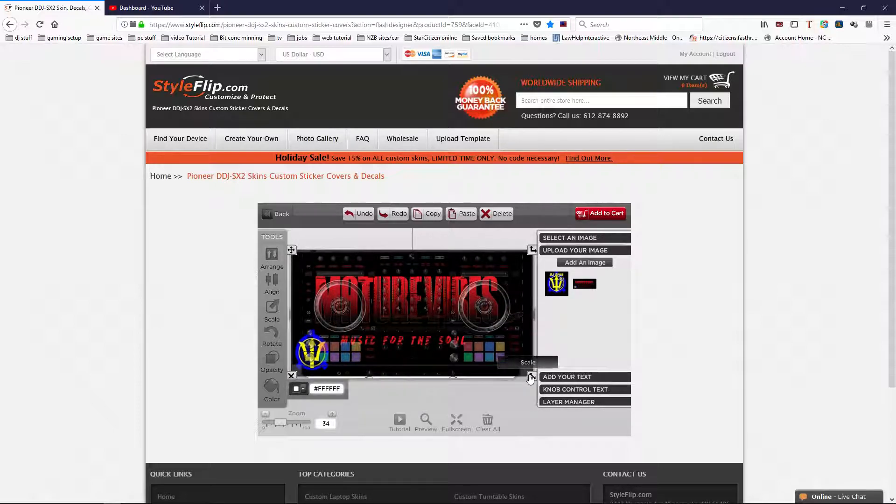
pyautogui.moveTo(531, 379); pyautogui.dragTo(532, 381)
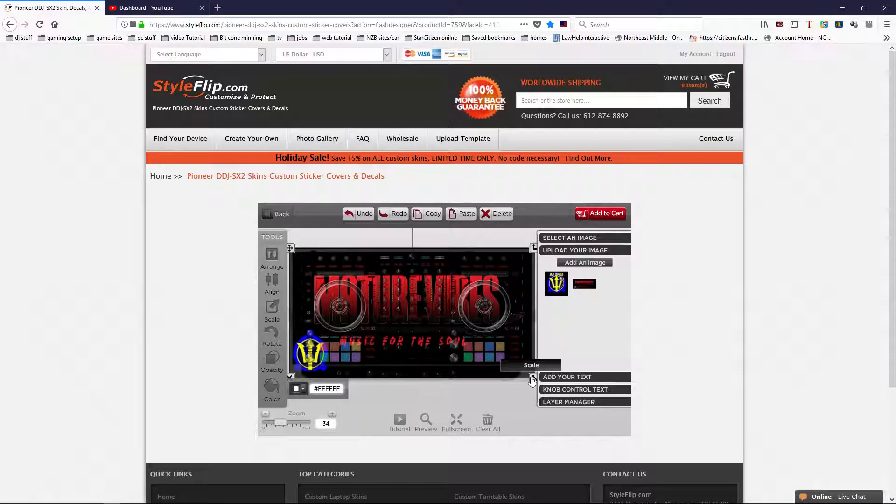
pyautogui.moveTo(532, 381); pyautogui.dragTo(532, 382)
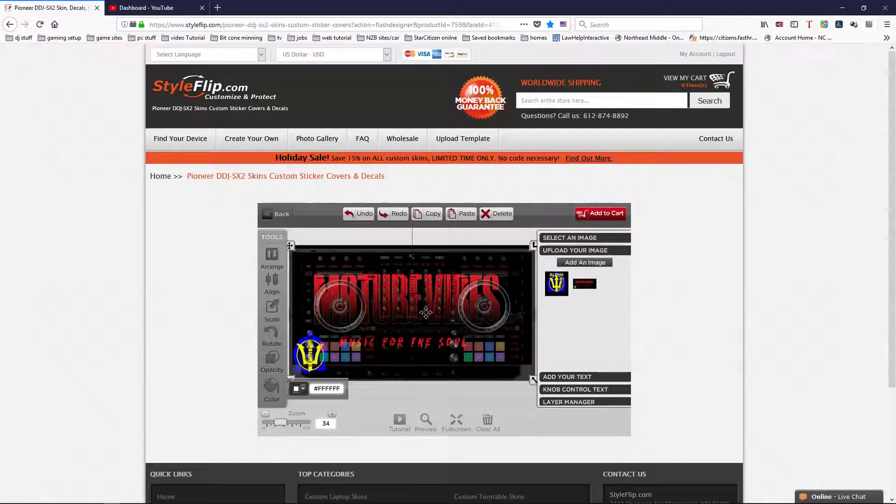
pyautogui.click(569, 402)
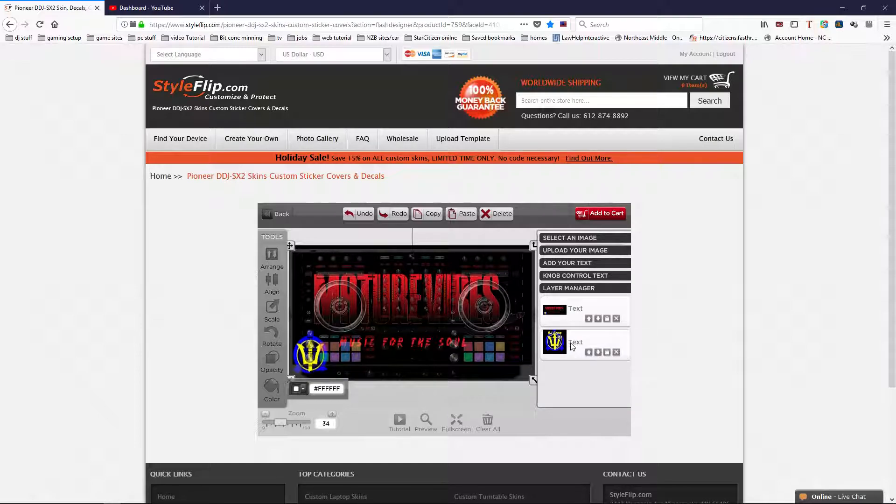
pyautogui.click(598, 318)
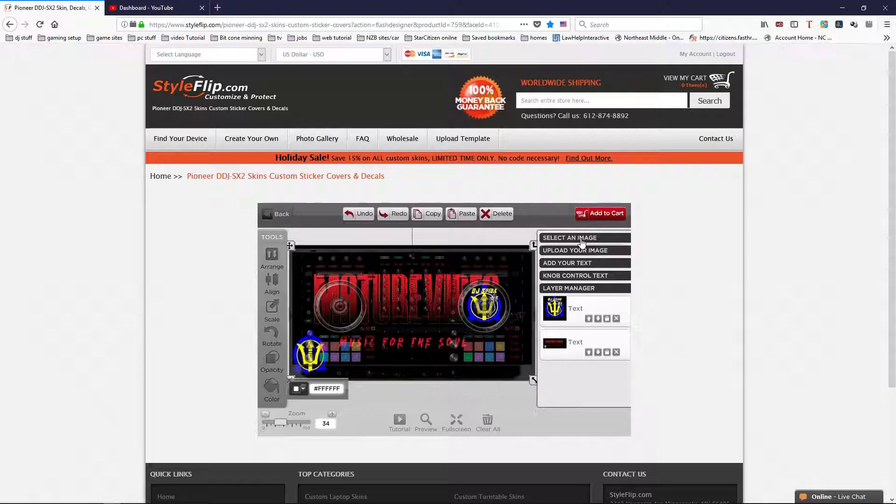
# Add a second copy of the uploaded logo, scaling it down and centring it inside the controller's left jog wheel
pyautogui.click(578, 252)
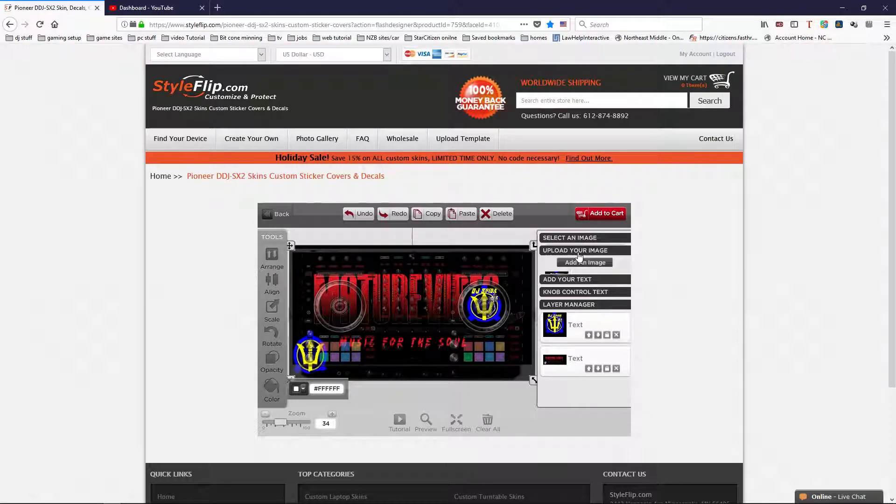
pyautogui.click(556, 285)
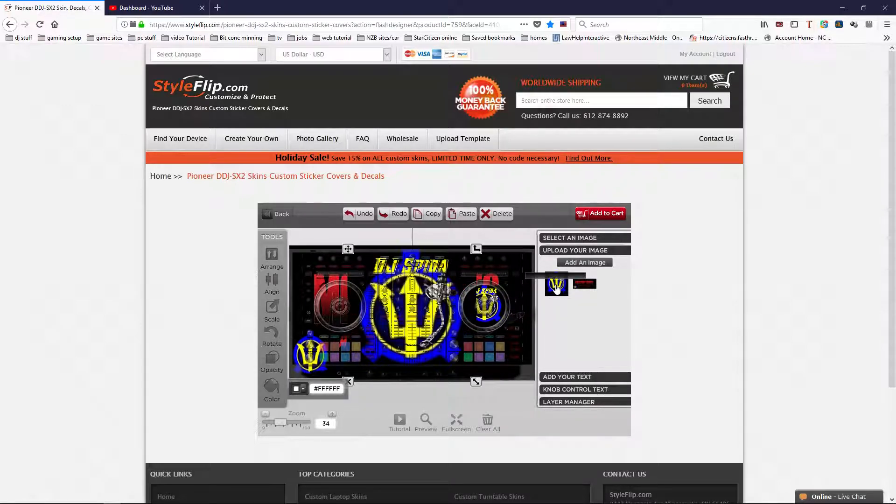
pyautogui.moveTo(412, 315); pyautogui.dragTo(337, 304)
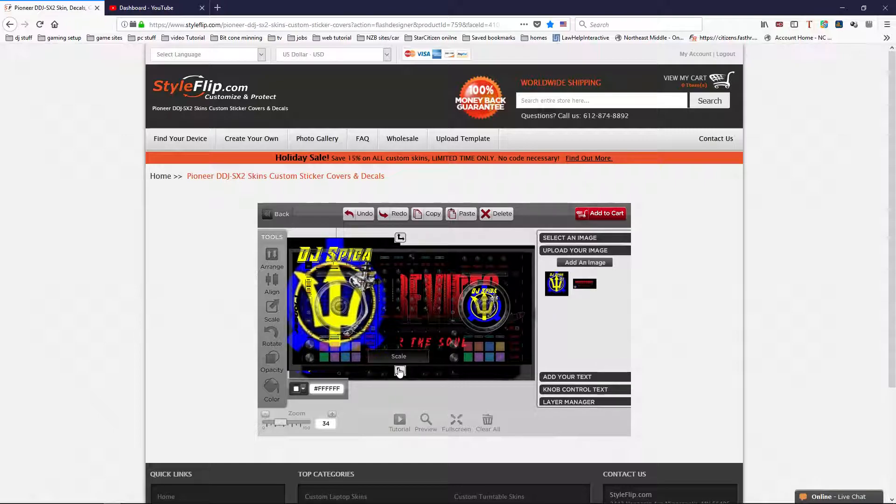
pyautogui.moveTo(388, 355); pyautogui.dragTo(366, 333)
pyautogui.moveTo(338, 301); pyautogui.dragTo(341, 304)
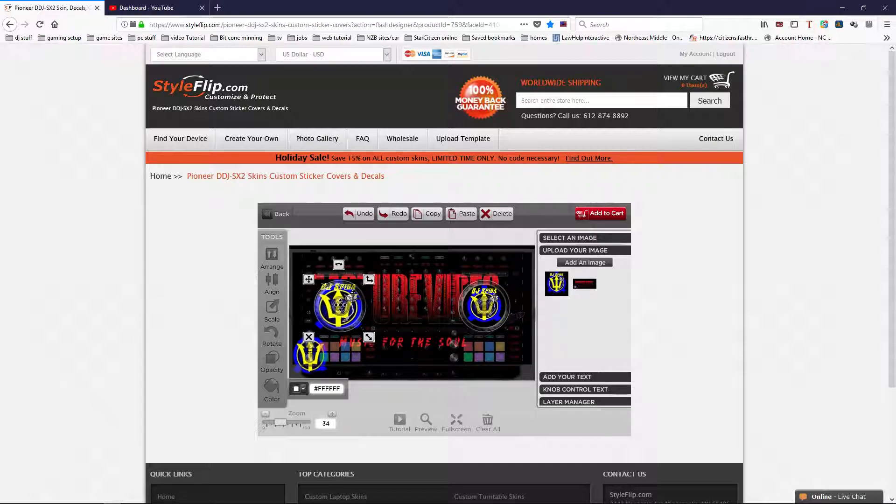
pyautogui.moveTo(369, 337); pyautogui.dragTo(363, 332)
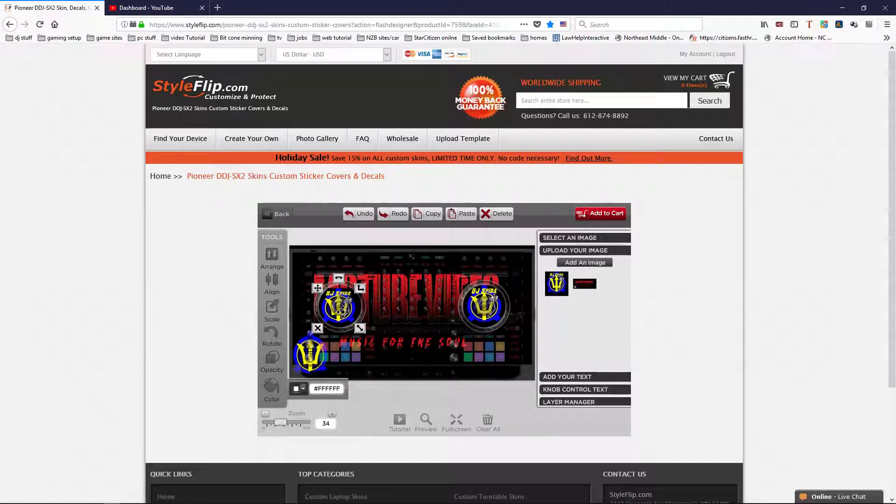
pyautogui.moveTo(342, 303); pyautogui.dragTo(345, 311)
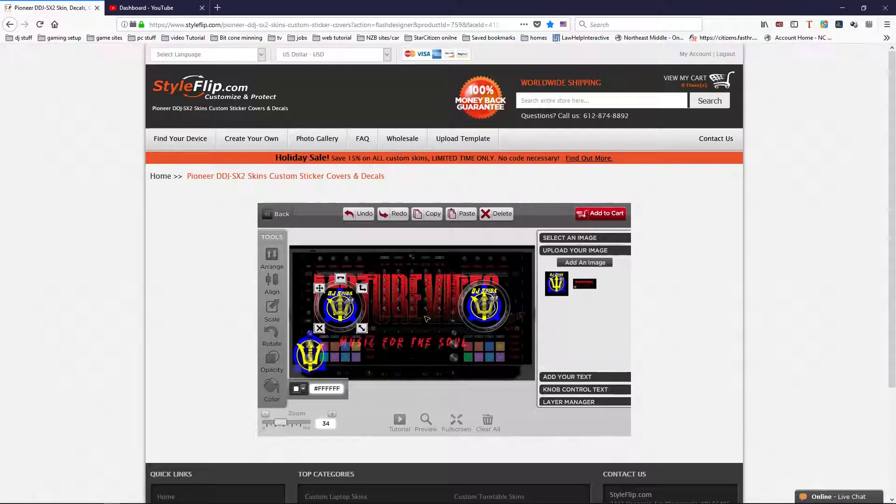
# Open the knob control text settings and switch the Group 1 text off and back on
pyautogui.click(586, 390)
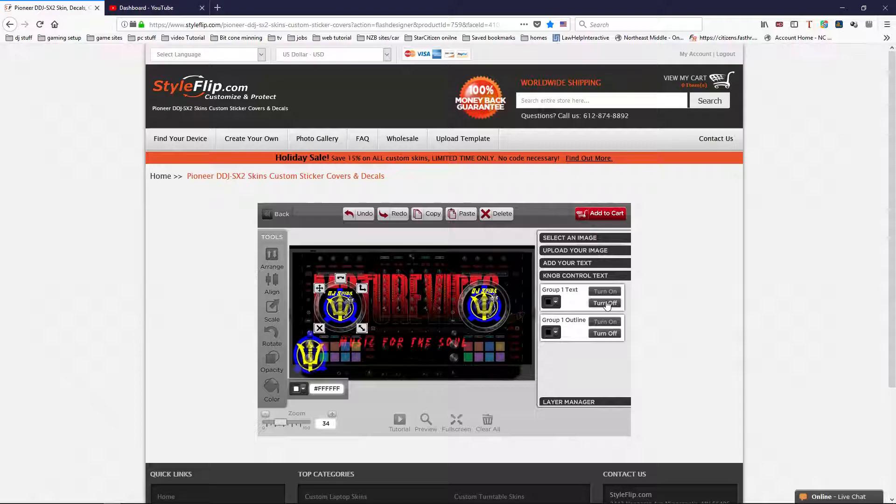
pyautogui.click(605, 304)
pyautogui.click(606, 292)
pyautogui.click(605, 303)
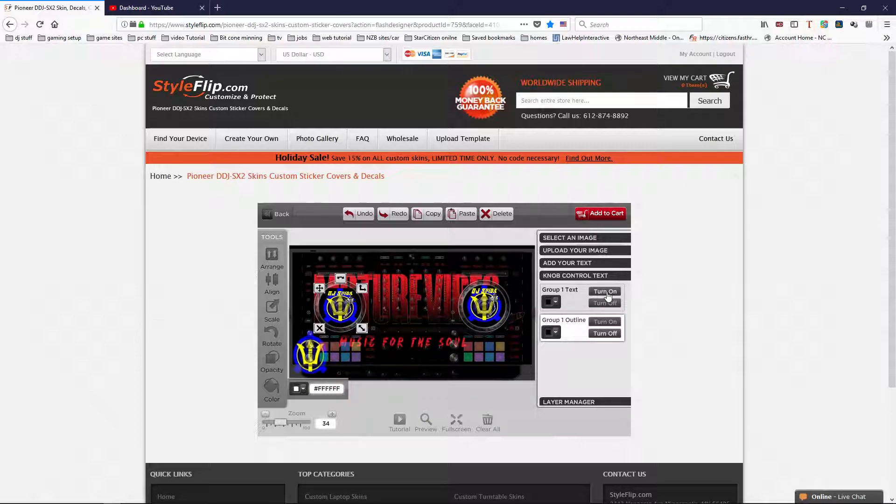
pyautogui.click(605, 292)
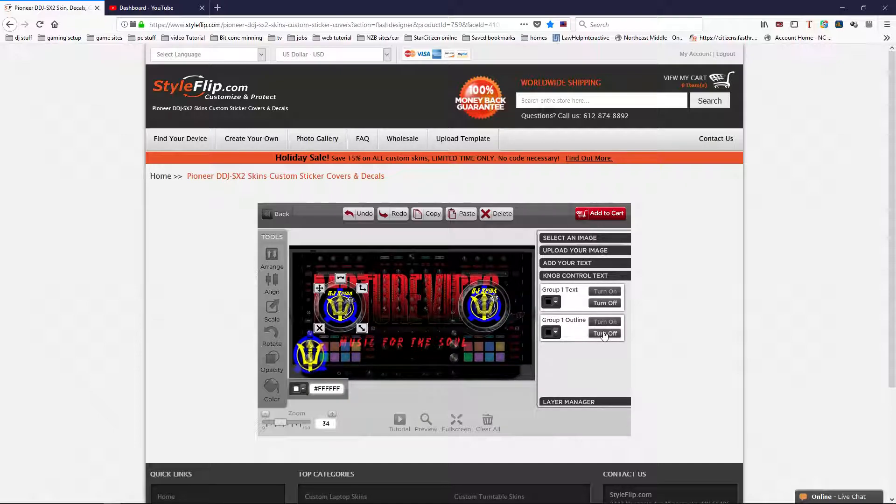
# Try cyan #65FFFF and dark green #009832 as the Group 1 knob text colour
pyautogui.click(556, 303)
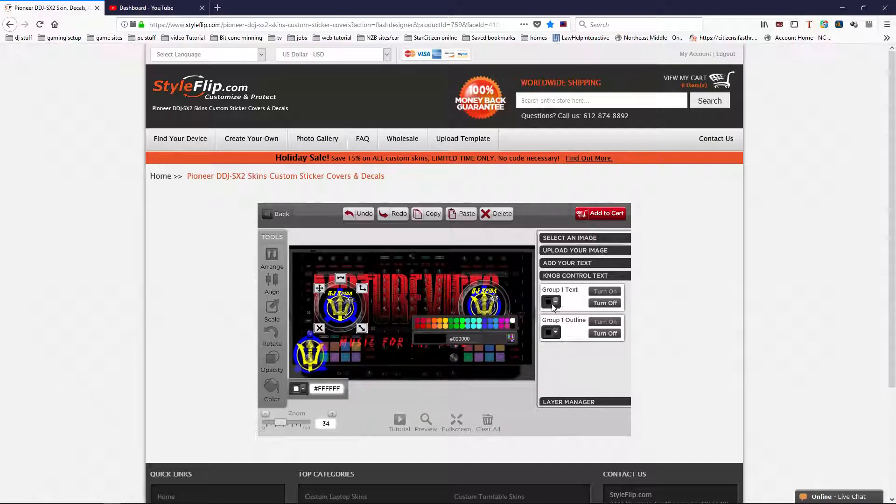
pyautogui.click(480, 326)
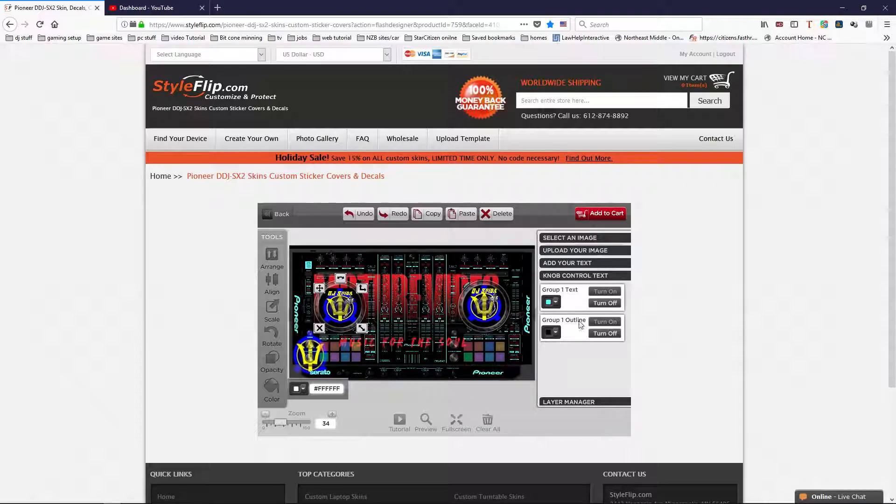
pyautogui.click(556, 304)
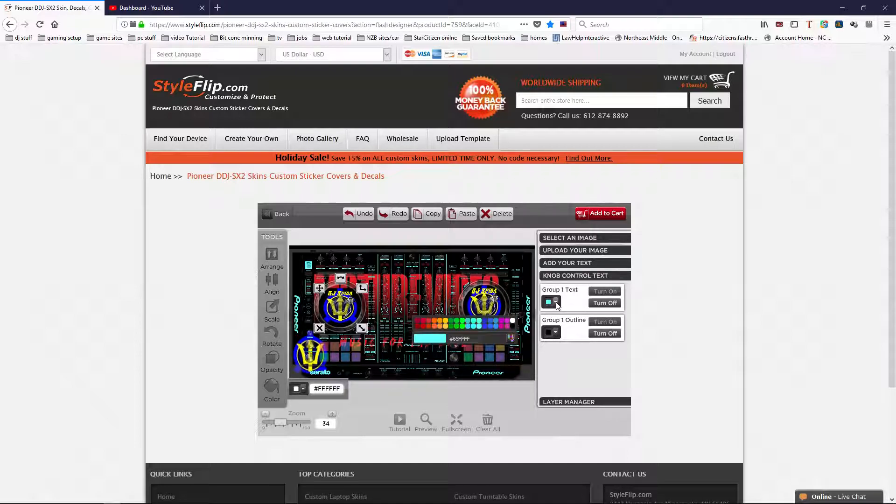
pyautogui.click(452, 325)
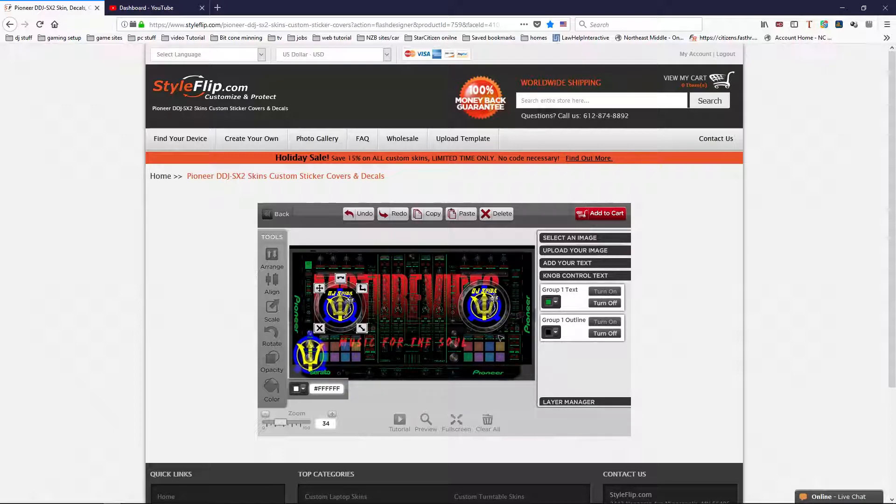
# Set the Group 1 knob text to the custom bright green #00FA43 and close the advanced colour picker
pyautogui.click(552, 303)
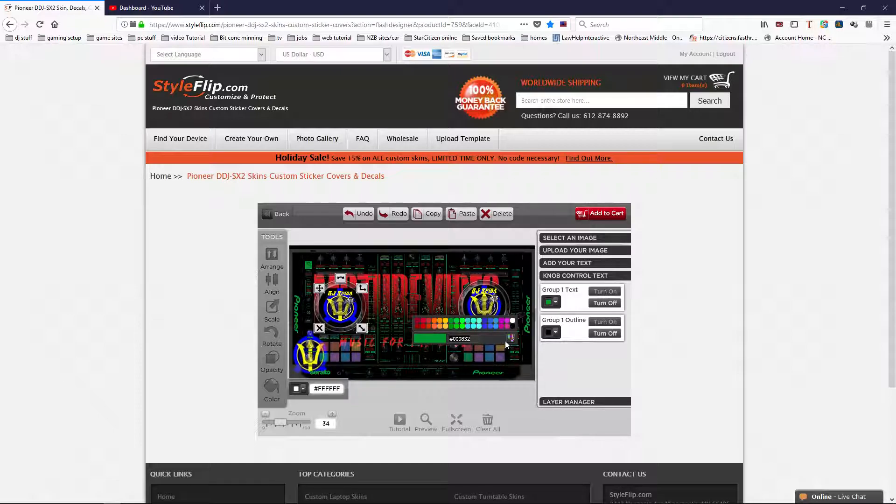
pyautogui.click(510, 338)
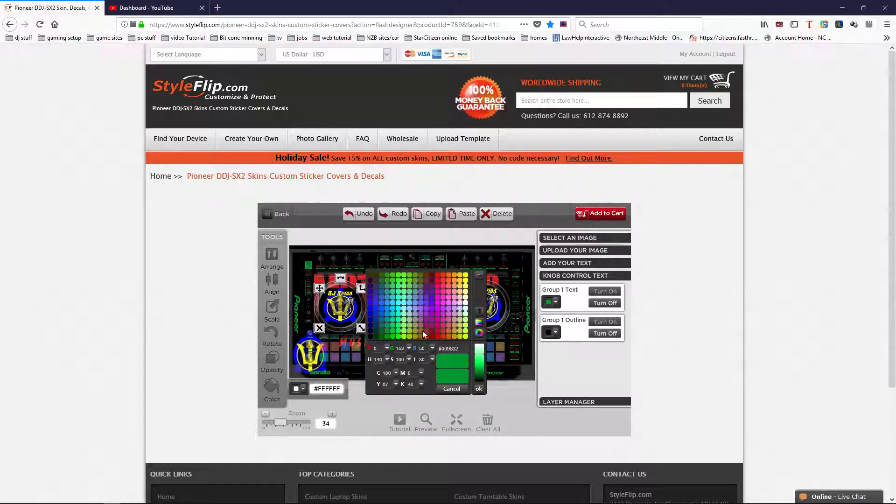
pyautogui.click(480, 322)
pyautogui.moveTo(425, 311)
pyautogui.mouseDown()
pyautogui.moveTo(399, 309)
pyautogui.moveTo(420, 312)
pyautogui.moveTo(407, 296)
pyautogui.moveTo(385, 308)
pyautogui.moveTo(431, 298)
pyautogui.mouseUp()
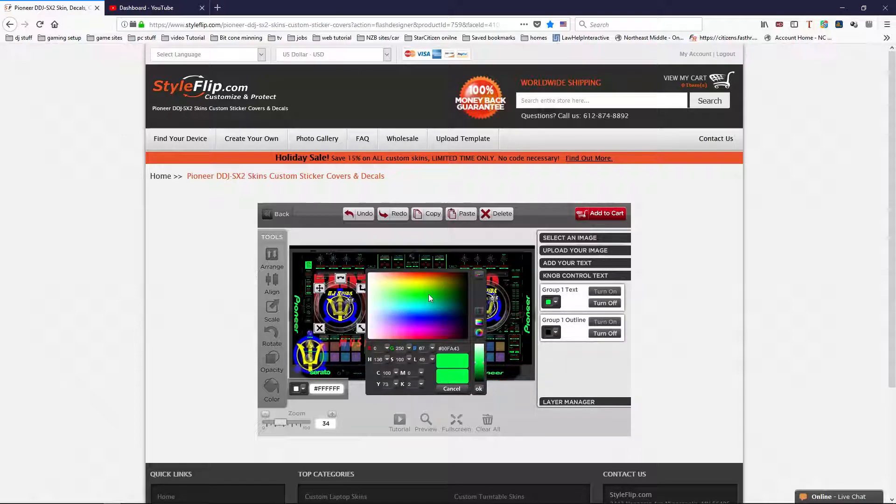
pyautogui.click(452, 390)
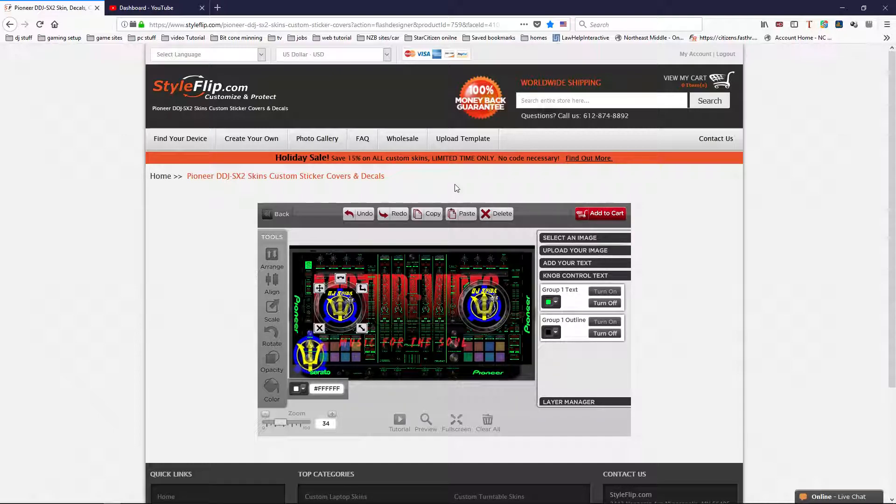
pyautogui.press('/')
pyautogui.press('/')
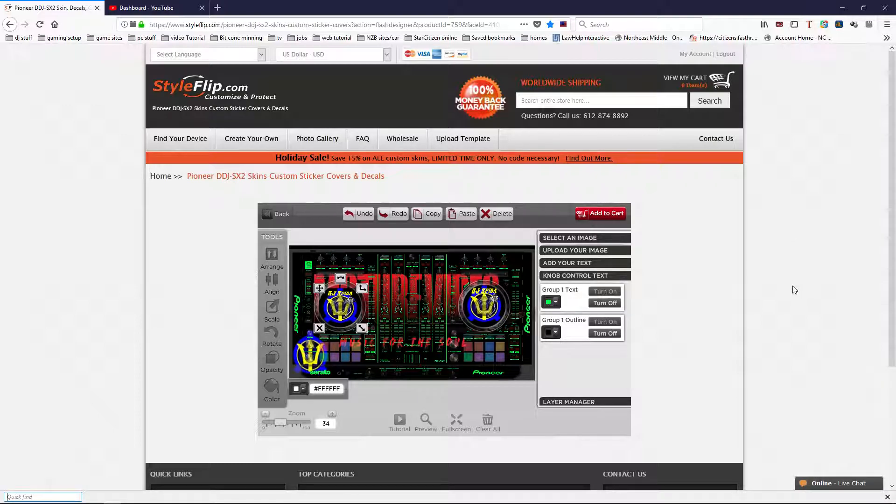